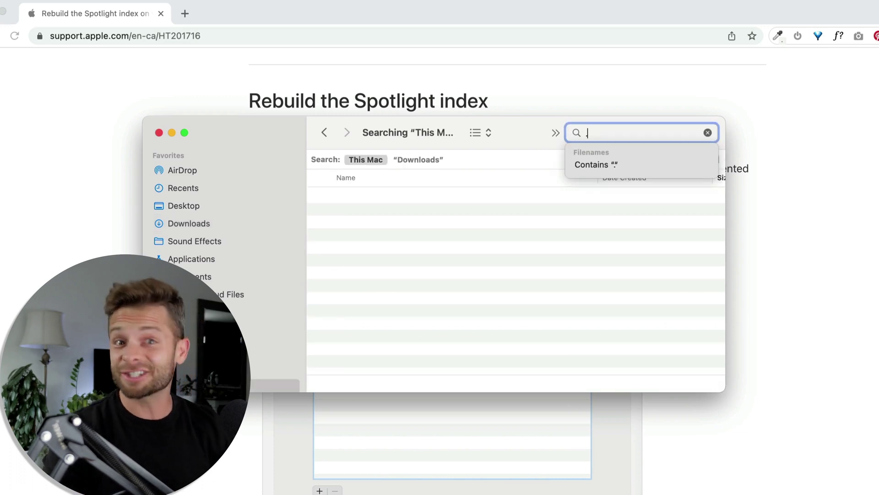
- Search only Downloads for '.jpg', then for 'output'; neither search returns any files
{"action": "type", "text": "jpg"}
{"action": "left_click", "coordinate": [418, 159]}
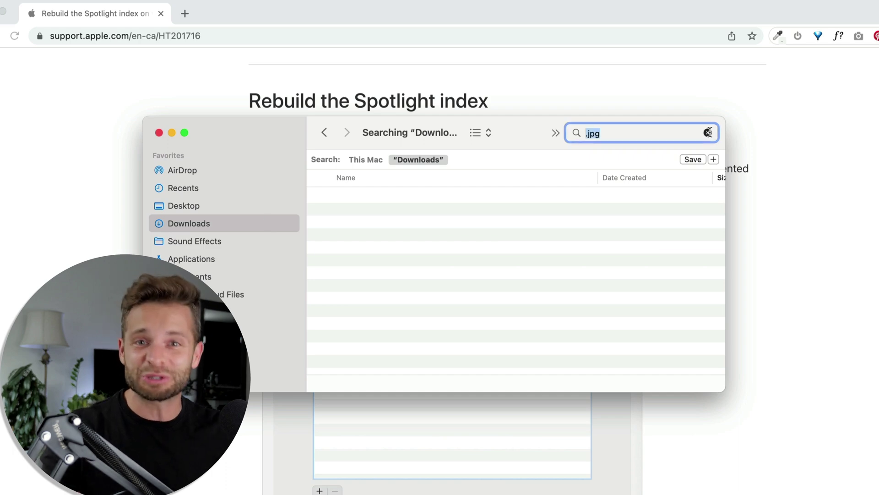
{"action": "left_click", "coordinate": [709, 133]}
{"action": "left_click", "coordinate": [708, 132]}
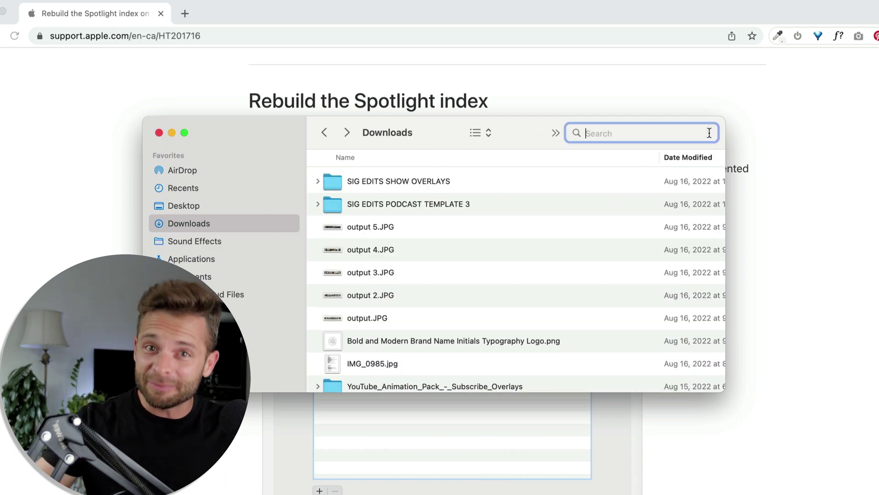
{"action": "type", "text": "output"}
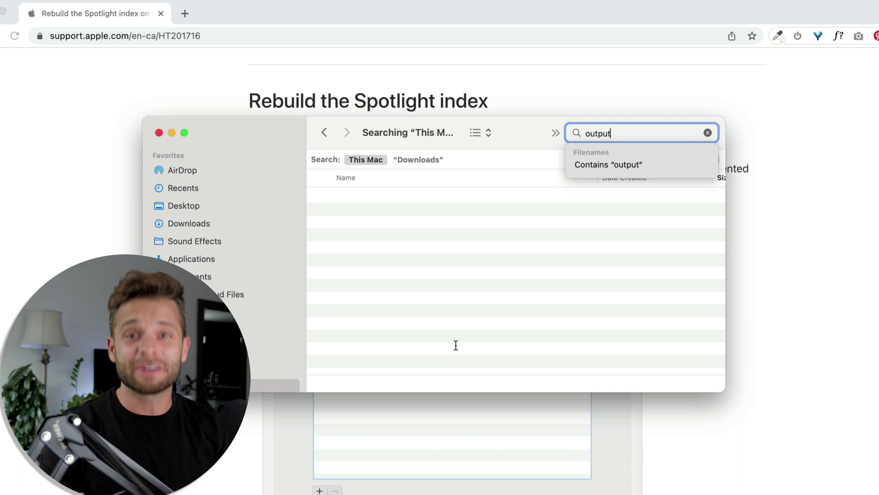
{"action": "left_click", "coordinate": [418, 159]}
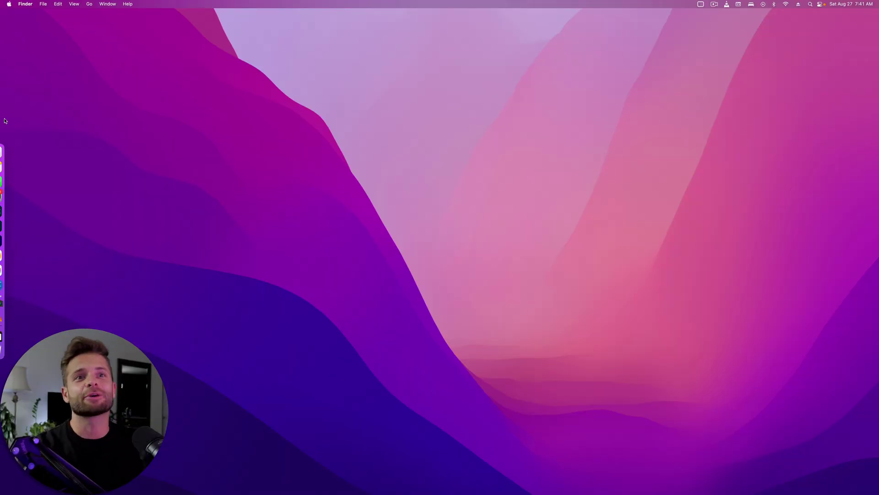
- Open Spotlight in System Preferences, look at Search Results, and end on the empty Privacy list
{"action": "left_click", "coordinate": [9, 5]}
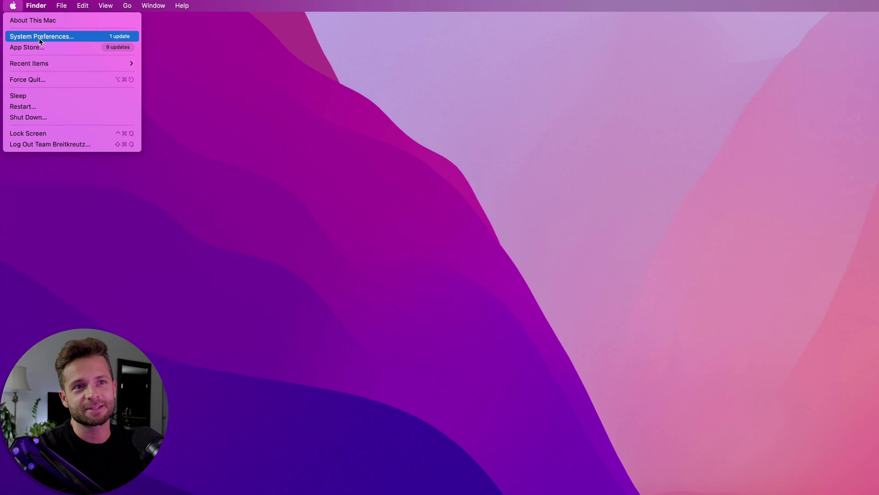
{"action": "left_click", "coordinate": [40, 37]}
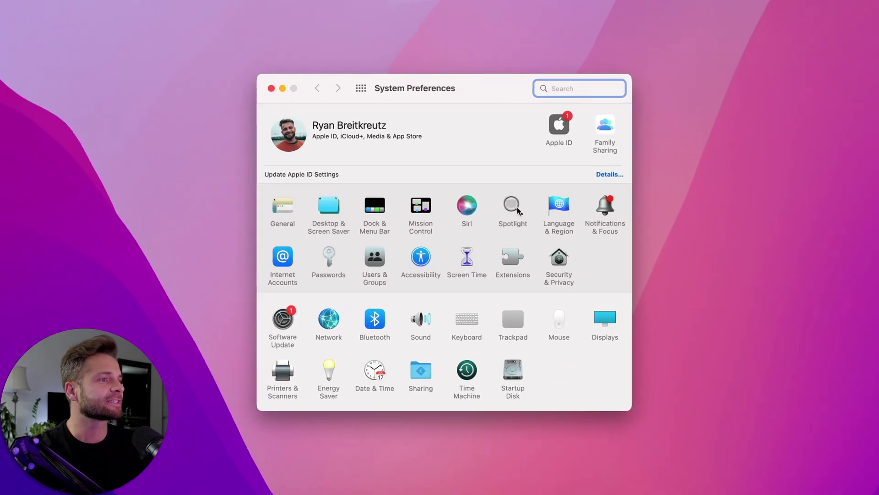
{"action": "left_click", "coordinate": [594, 168]}
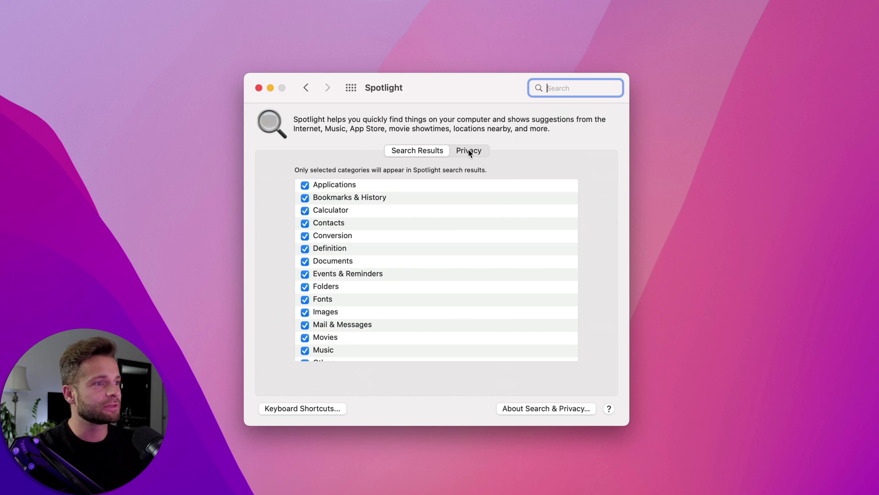
{"action": "left_click", "coordinate": [469, 152]}
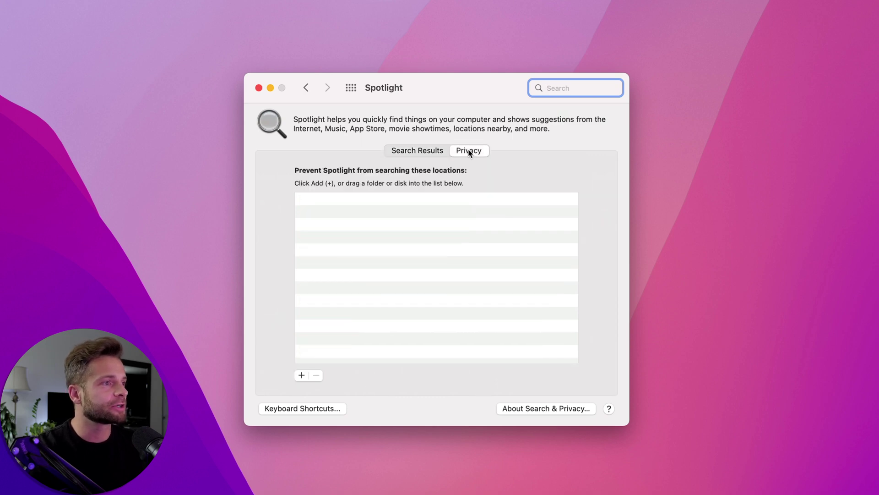
{"action": "left_click", "coordinate": [418, 154]}
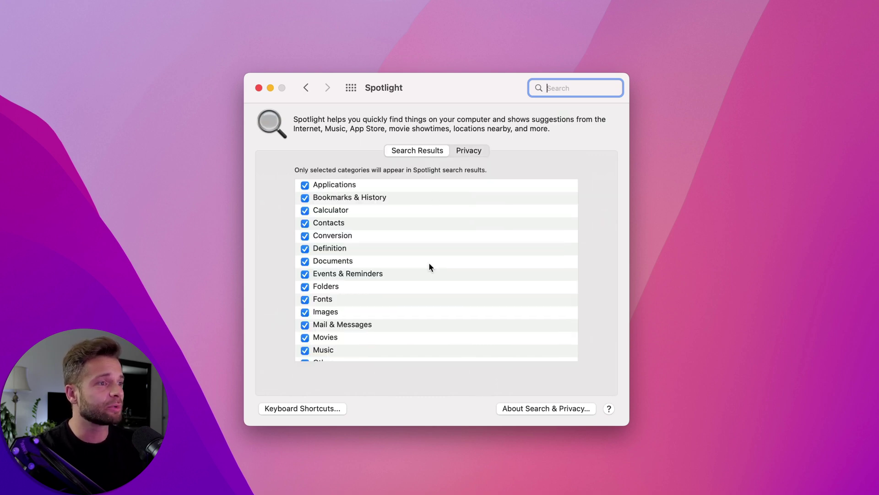
{"action": "scroll", "coordinate": [430, 265], "scroll_direction": "down", "scroll_amount": 5}
{"action": "scroll", "coordinate": [430, 266], "scroll_direction": "up", "scroll_amount": 5}
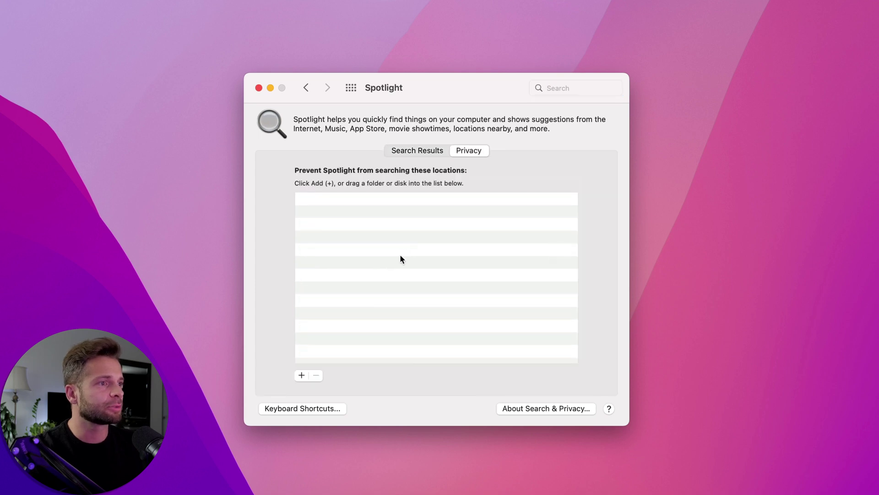
- Add Macintosh HD to the Spotlight Privacy list and accept the warning
{"action": "left_click", "coordinate": [301, 375]}
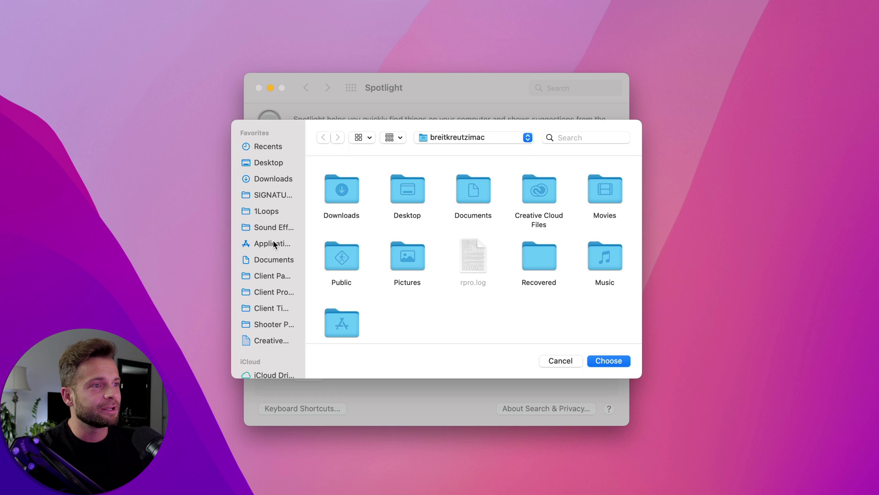
{"action": "scroll", "coordinate": [273, 244], "scroll_direction": "down", "scroll_amount": 5}
{"action": "scroll", "coordinate": [274, 244], "scroll_direction": "down", "scroll_amount": 3}
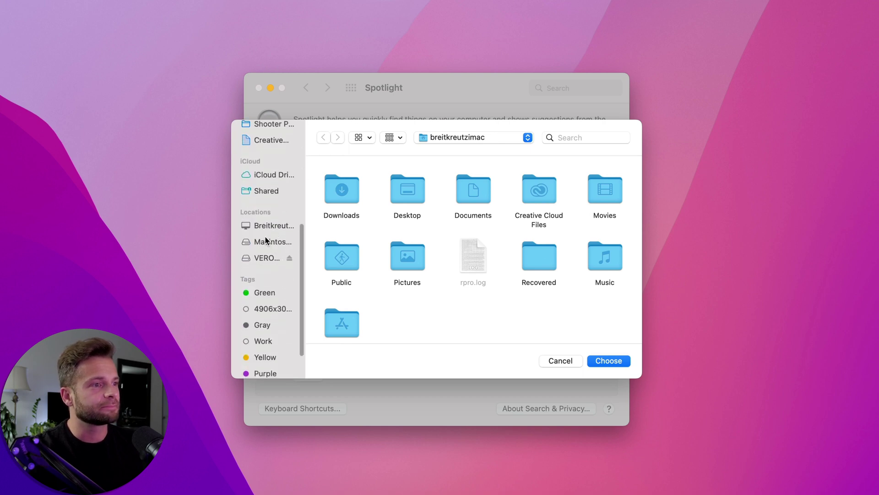
{"action": "left_click", "coordinate": [266, 241]}
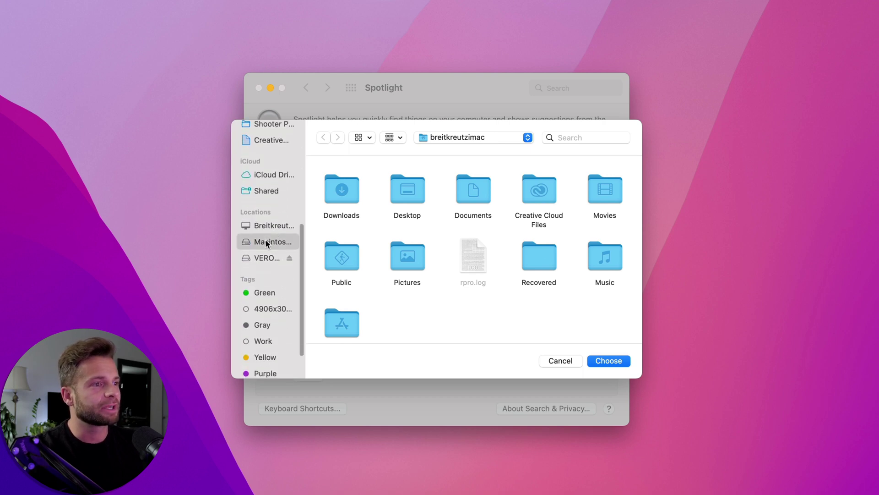
{"action": "left_click", "coordinate": [288, 257]}
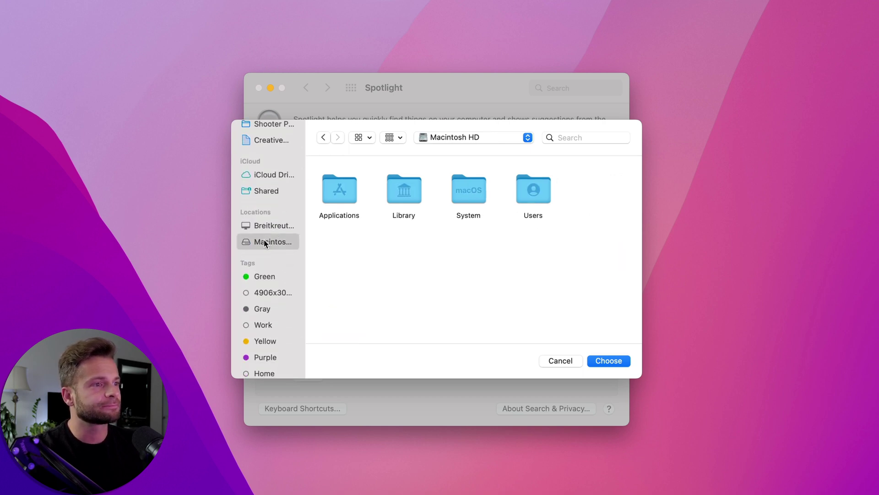
{"action": "left_click", "coordinate": [612, 361]}
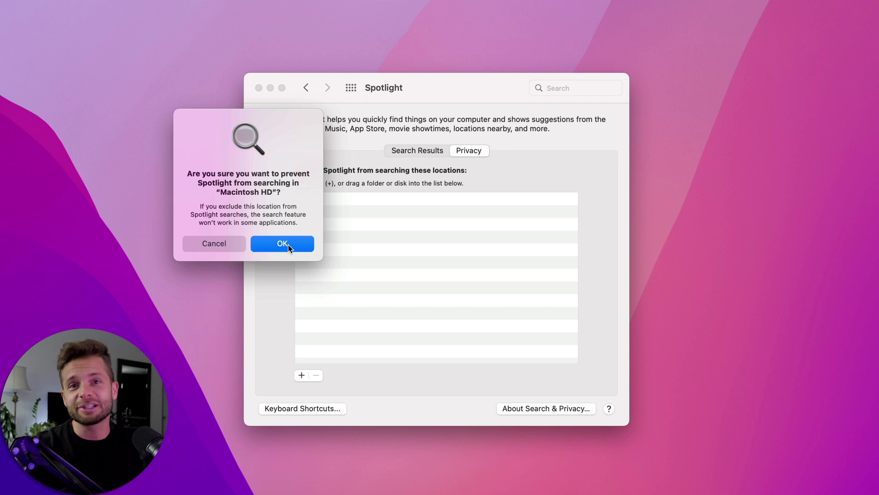
{"action": "left_click", "coordinate": [288, 246]}
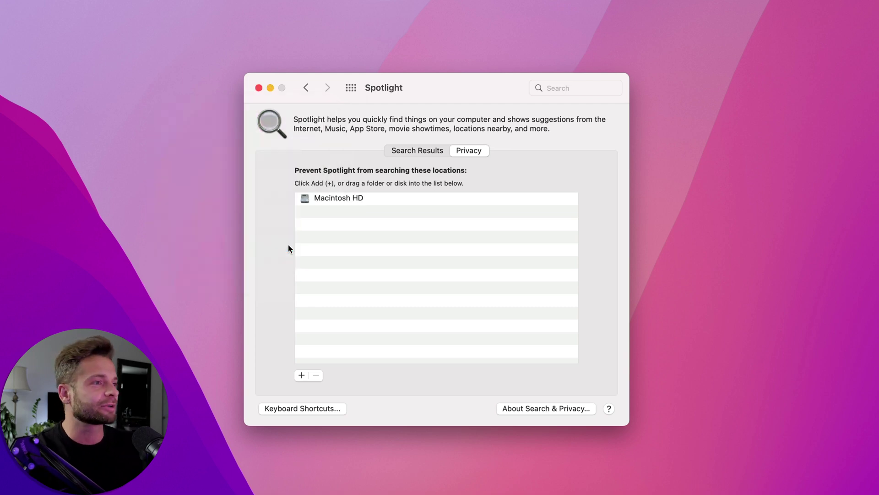
- Add Macintosh HD to the Privacy list a second time and confirm it
{"action": "left_click", "coordinate": [301, 375]}
{"action": "scroll", "coordinate": [269, 270], "scroll_direction": "down", "scroll_amount": 5}
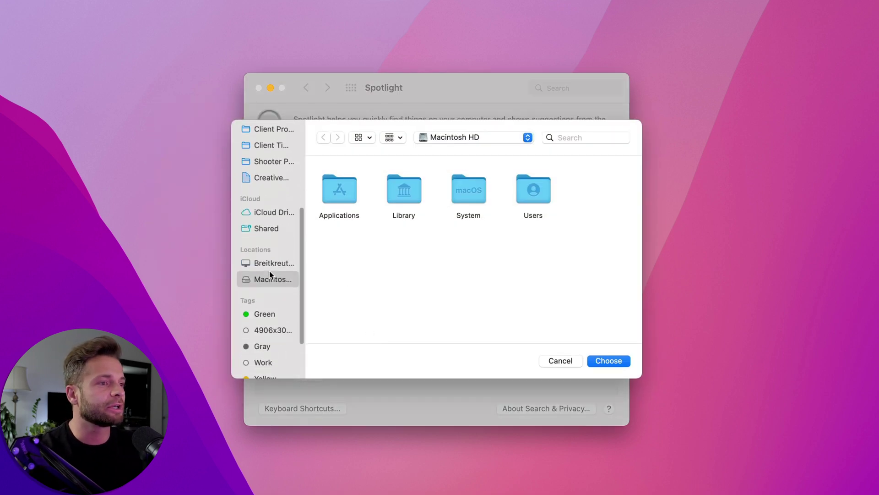
{"action": "left_click", "coordinate": [268, 263]}
{"action": "left_click", "coordinate": [342, 197]}
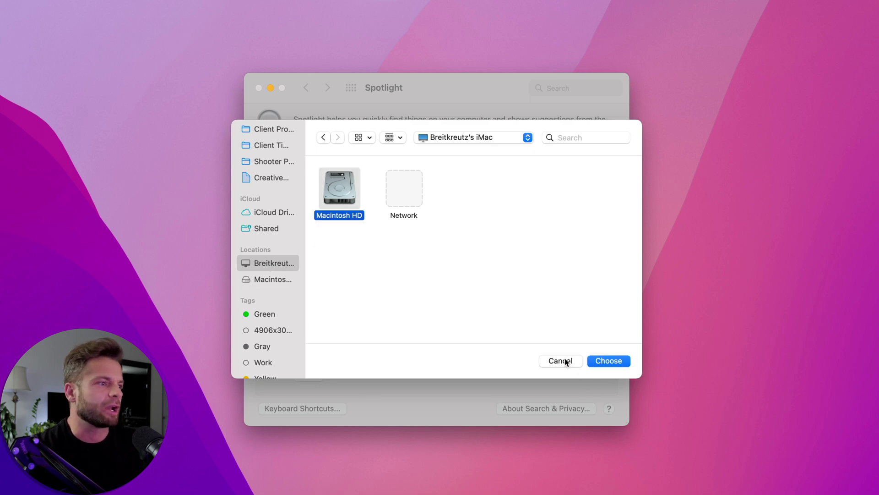
{"action": "left_click", "coordinate": [613, 361]}
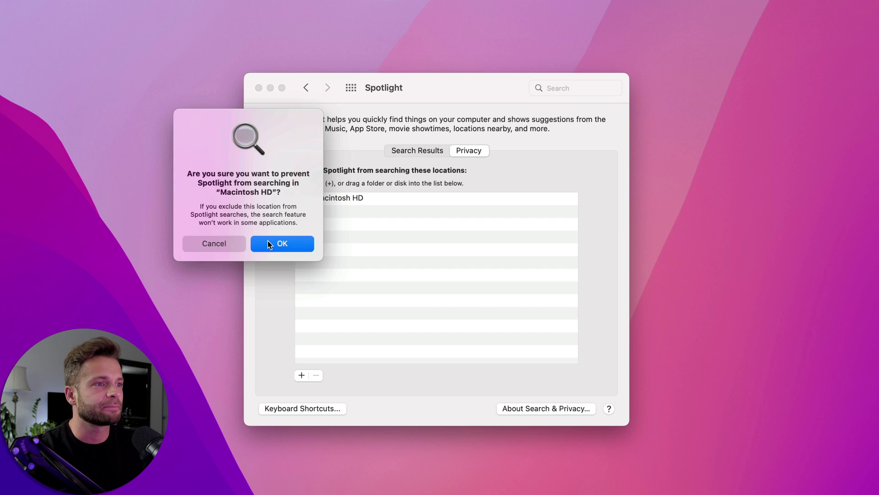
{"action": "left_click", "coordinate": [270, 243]}
- Remove the duplicate and then the remaining Macintosh HD entry, emptying the Privacy list
{"action": "left_click", "coordinate": [362, 196]}
{"action": "left_click", "coordinate": [355, 207], "text": "shift"}
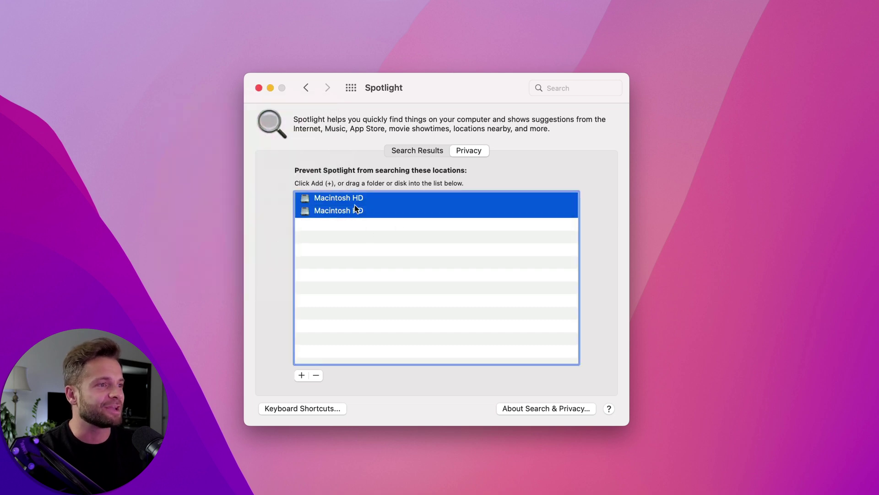
{"action": "left_click", "coordinate": [353, 250]}
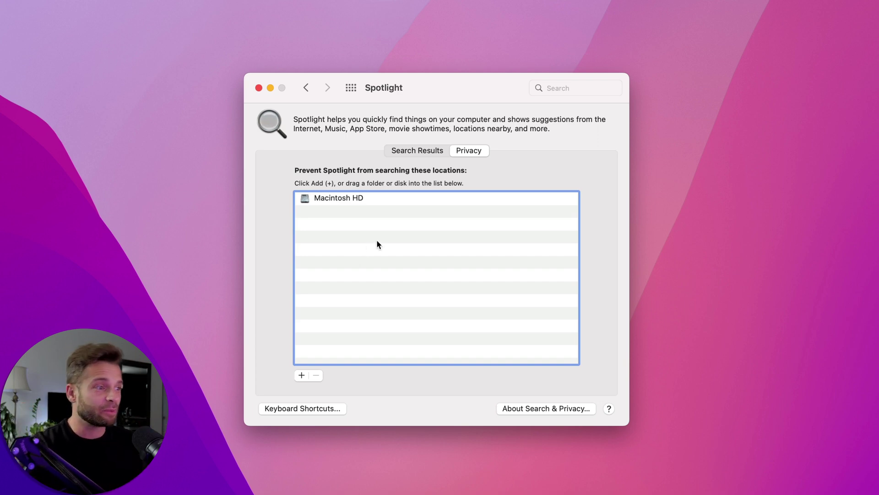
{"action": "left_click", "coordinate": [349, 201]}
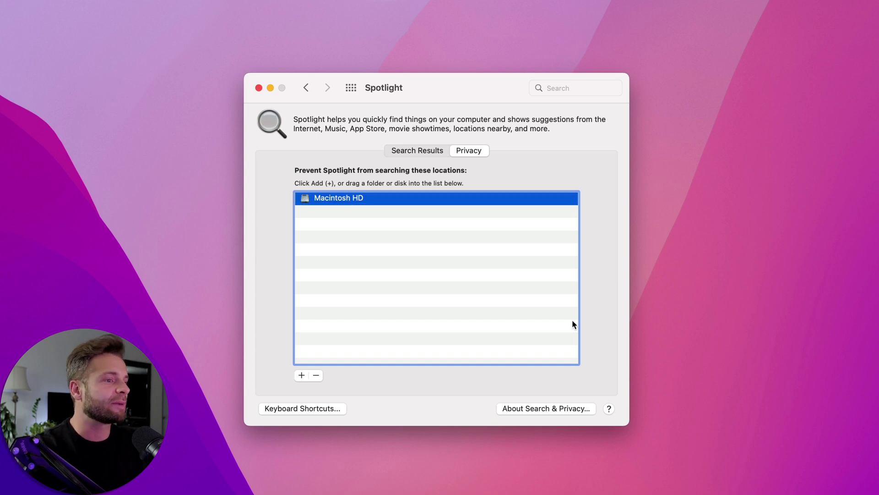
{"action": "left_click", "coordinate": [316, 376]}
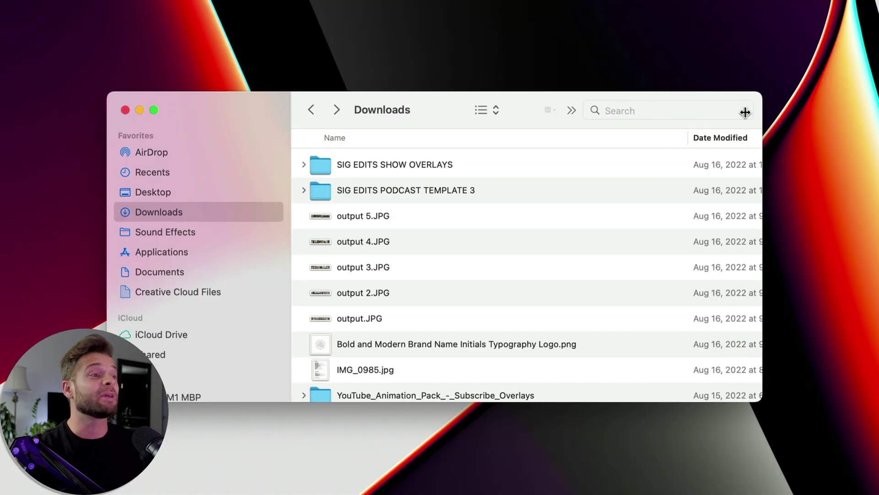
- Search Downloads for 'output', then '.jpg', now getting five output JPGs and many JPG files
{"action": "left_click", "coordinate": [745, 112]}
{"action": "type", "text": "output"}
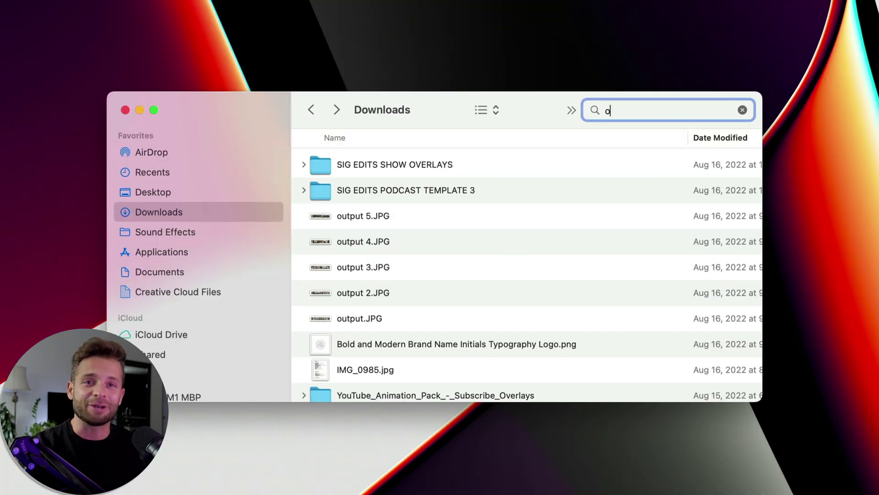
{"action": "left_click", "coordinate": [419, 140]}
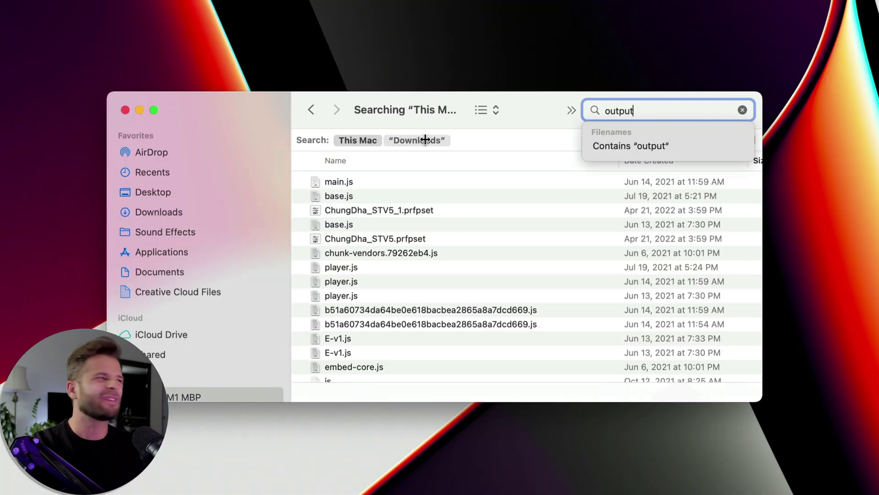
{"action": "double_click", "coordinate": [654, 111]}
{"action": "key", "text": "BackSpace"}
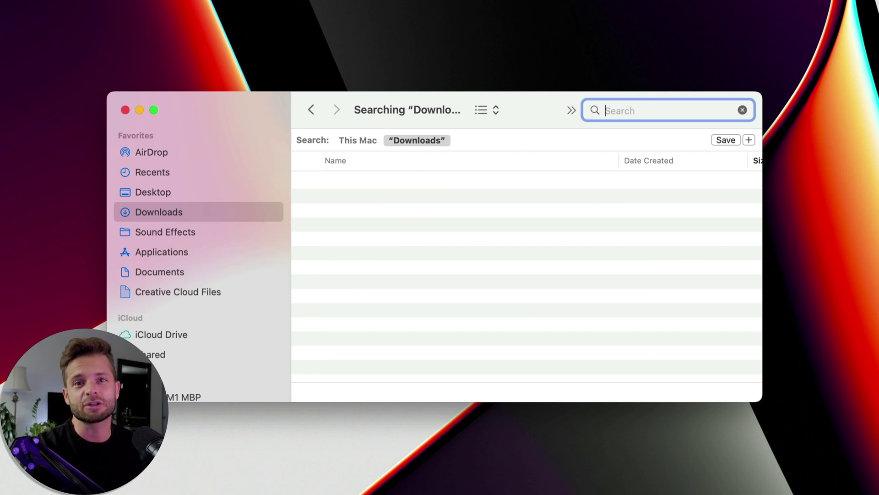
{"action": "type", "text": ".jpg"}
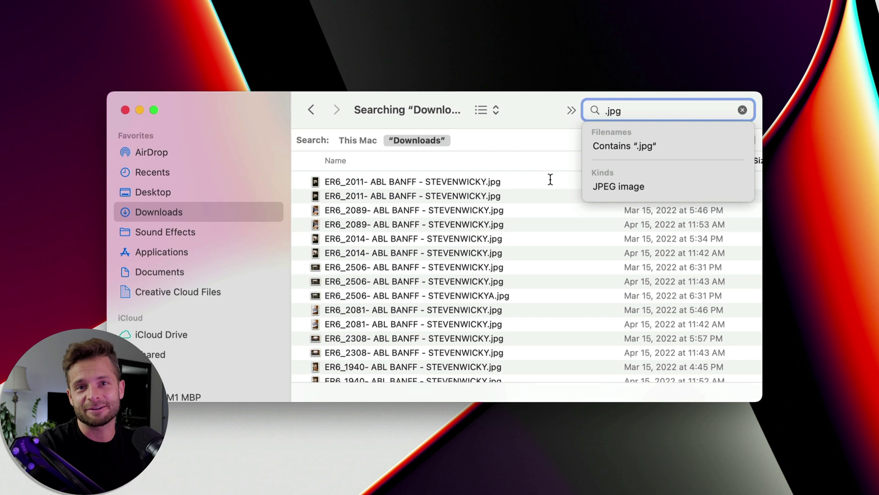
{"action": "scroll", "coordinate": [497, 233], "scroll_direction": "down", "scroll_amount": 20}
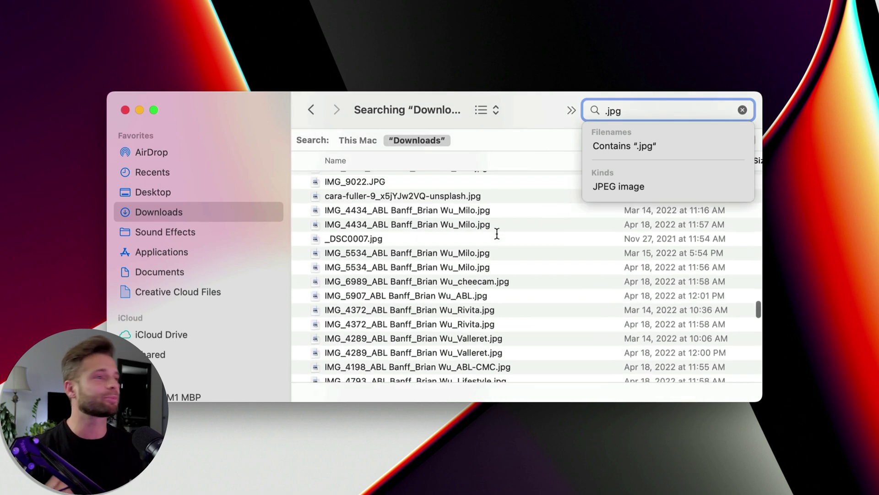
{"action": "scroll", "coordinate": [497, 234], "scroll_direction": "up", "scroll_amount": 5}
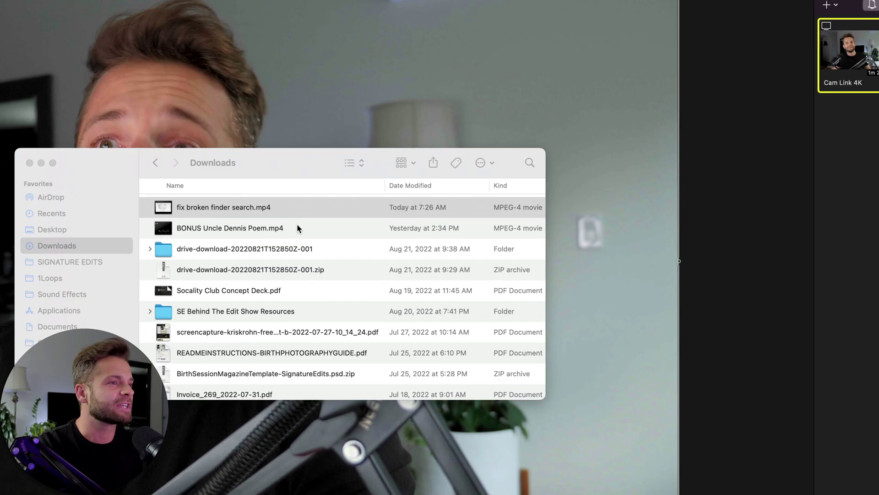
{"action": "left_click", "coordinate": [197, 205]}
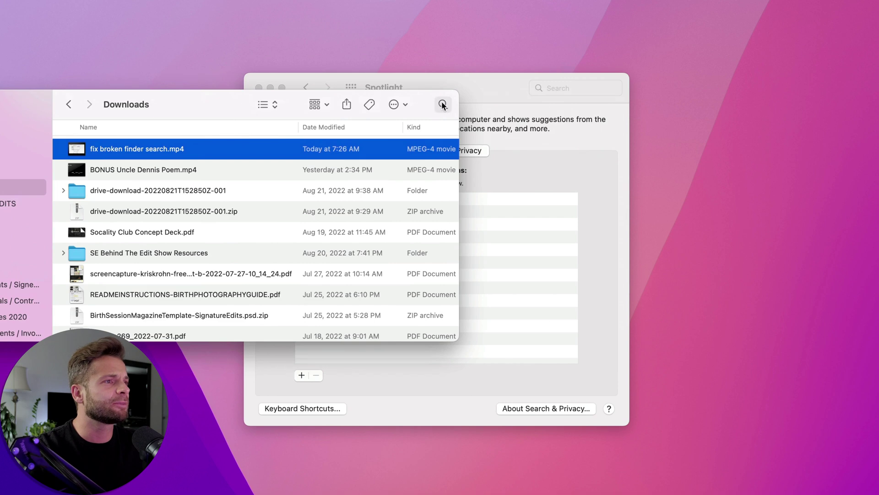
- Search This Mac for 'apple' and check where the ProRes HQ and Apple Loops results are stored
{"action": "left_click", "coordinate": [442, 104]}
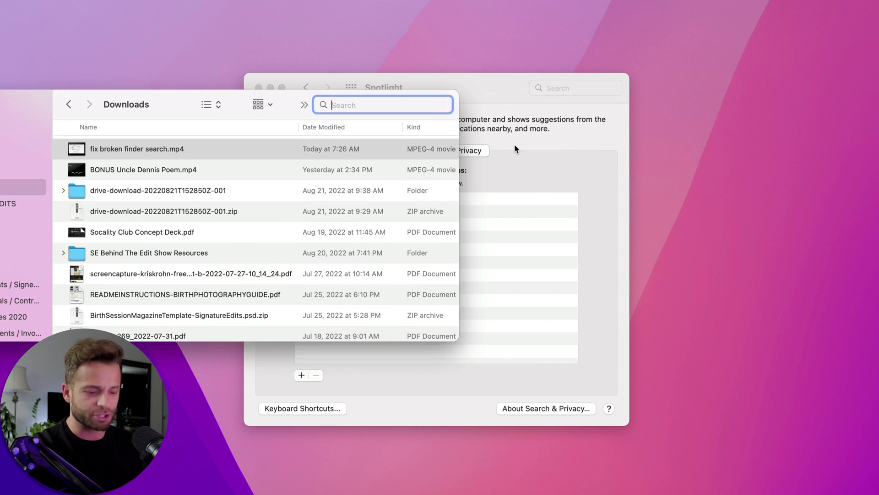
{"action": "type", "text": "apple"}
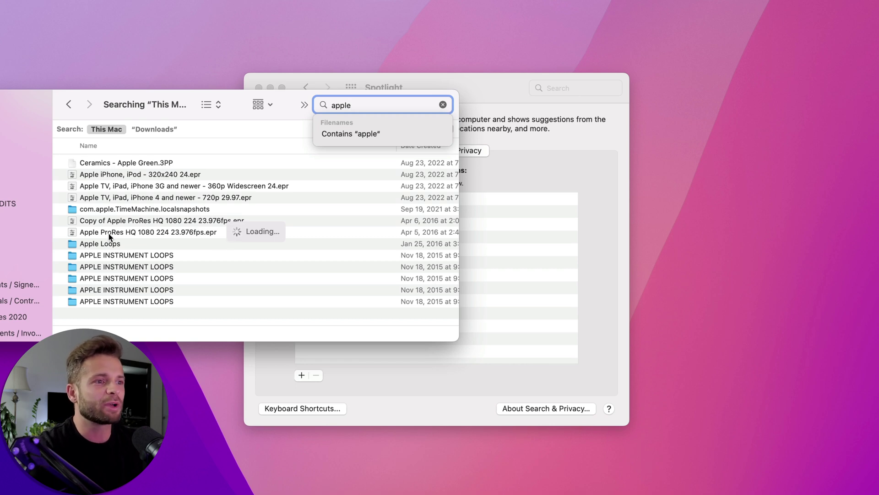
{"action": "left_click", "coordinate": [127, 232]}
{"action": "left_click", "coordinate": [124, 258]}
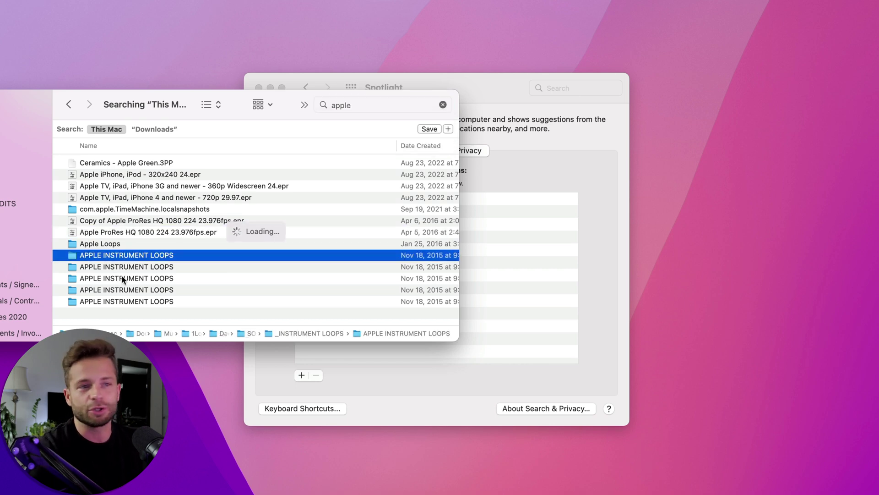
{"action": "left_click", "coordinate": [122, 278]}
{"action": "left_click", "coordinate": [122, 298]}
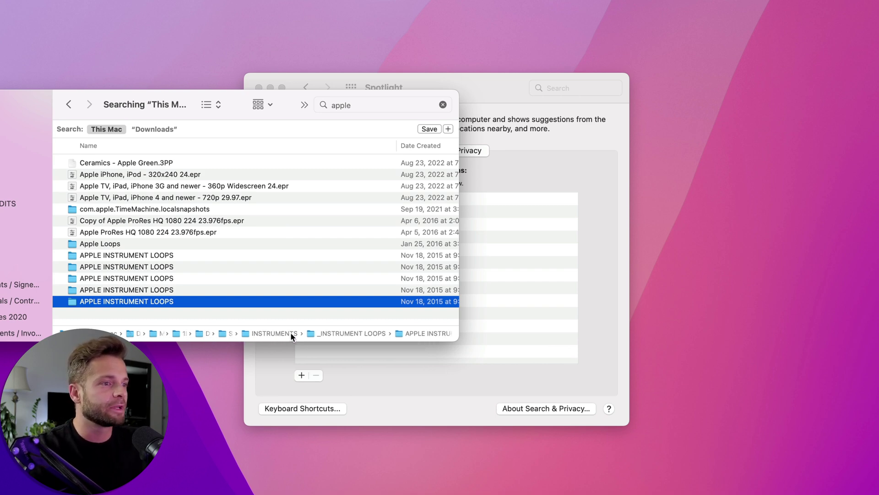
{"action": "left_click", "coordinate": [149, 232]}
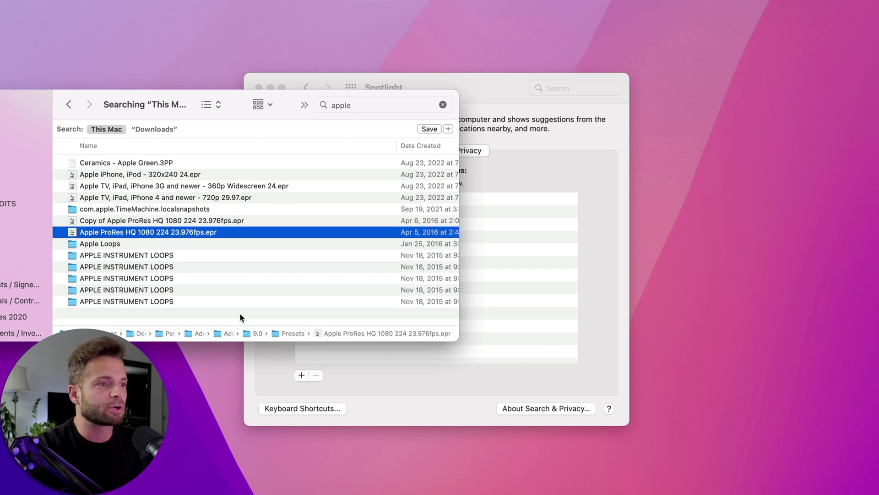
{"action": "left_click", "coordinate": [550, 157]}
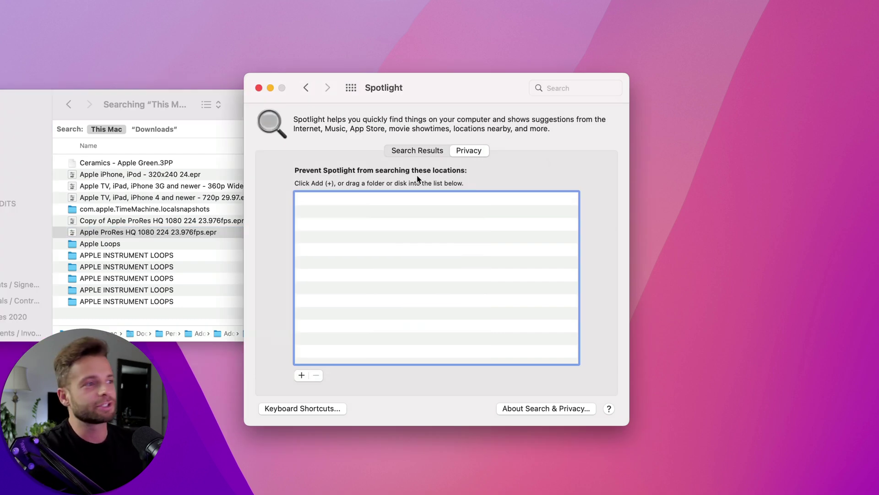
- Untick Mail & Messages in Spotlight's Search Results categories, keeping the others selected
{"action": "left_click", "coordinate": [415, 152]}
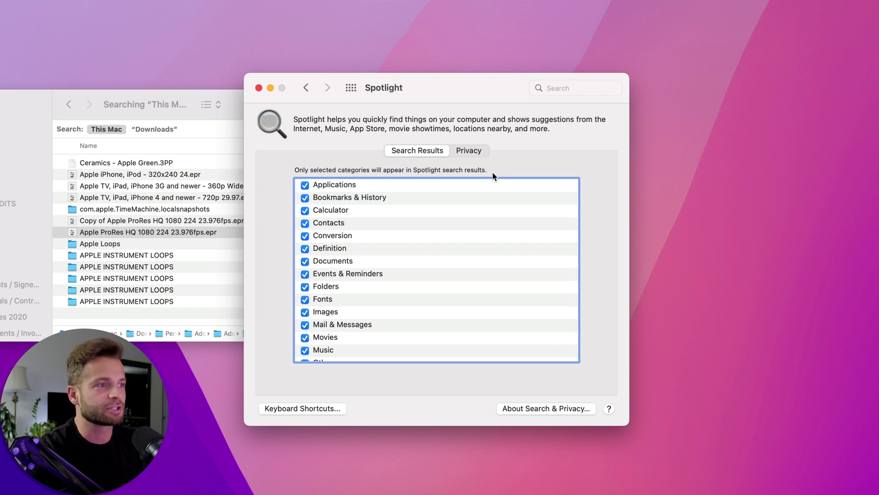
{"action": "scroll", "coordinate": [407, 257], "scroll_direction": "down", "scroll_amount": 5}
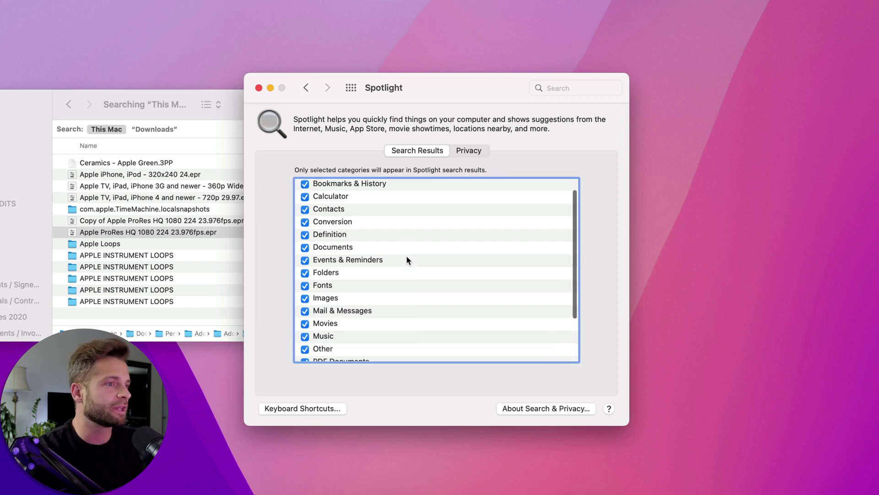
{"action": "scroll", "coordinate": [406, 258], "scroll_direction": "down", "scroll_amount": 1}
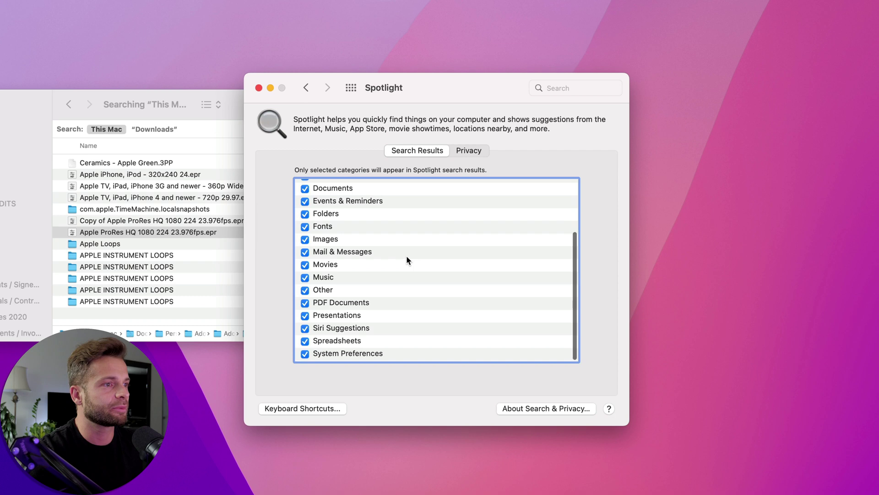
{"action": "left_click", "coordinate": [305, 252]}
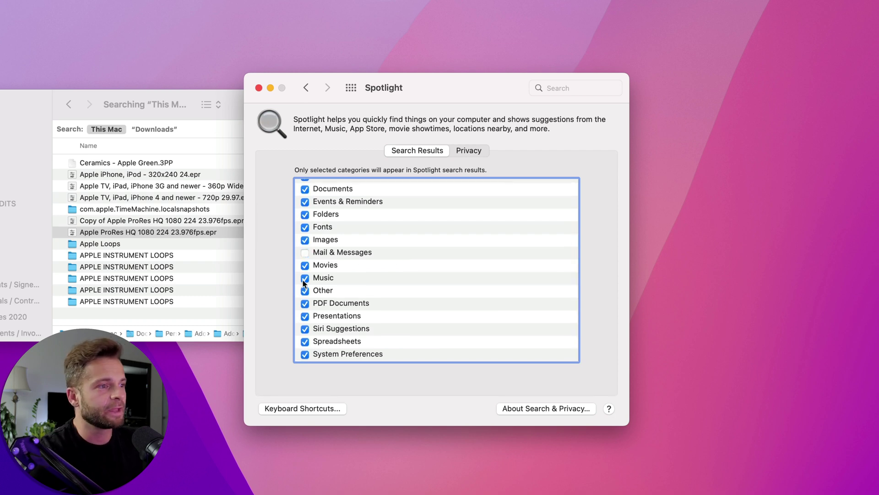
{"action": "scroll", "coordinate": [303, 283], "scroll_direction": "down", "scroll_amount": 1}
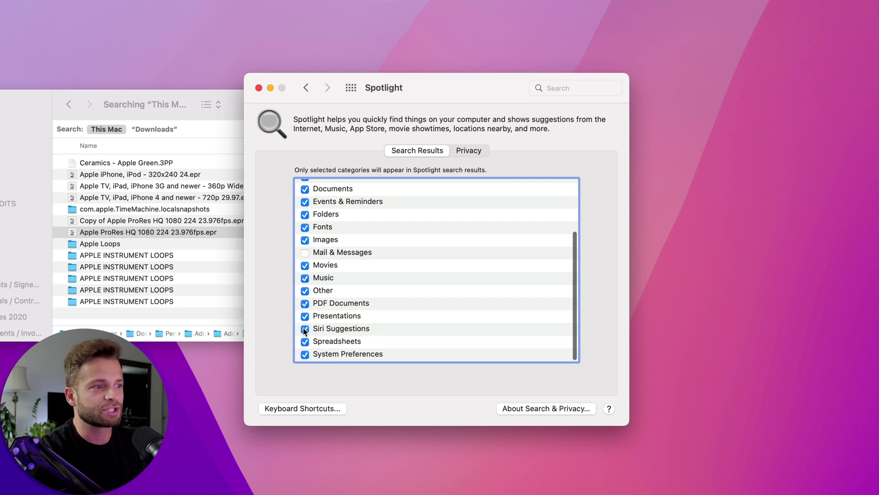
- Add the iOSSupport folder from System to the Spotlight Privacy exclusion list
{"action": "left_click", "coordinate": [470, 152]}
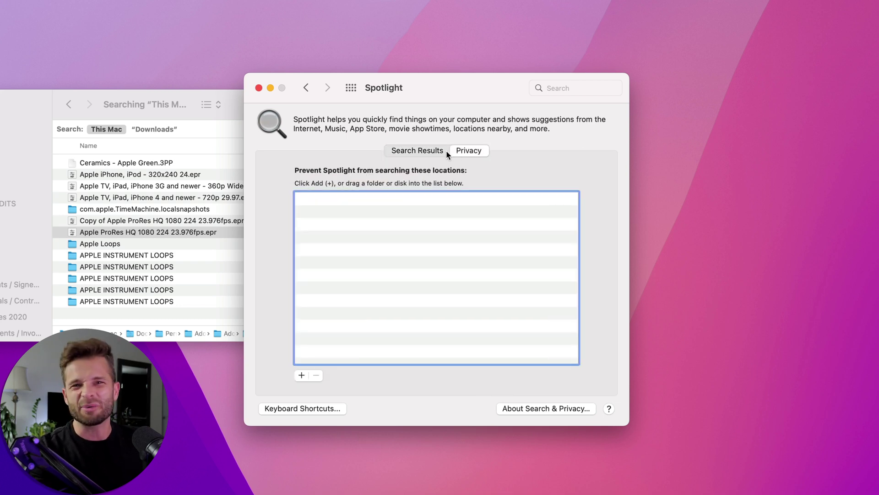
{"action": "left_click", "coordinate": [301, 376]}
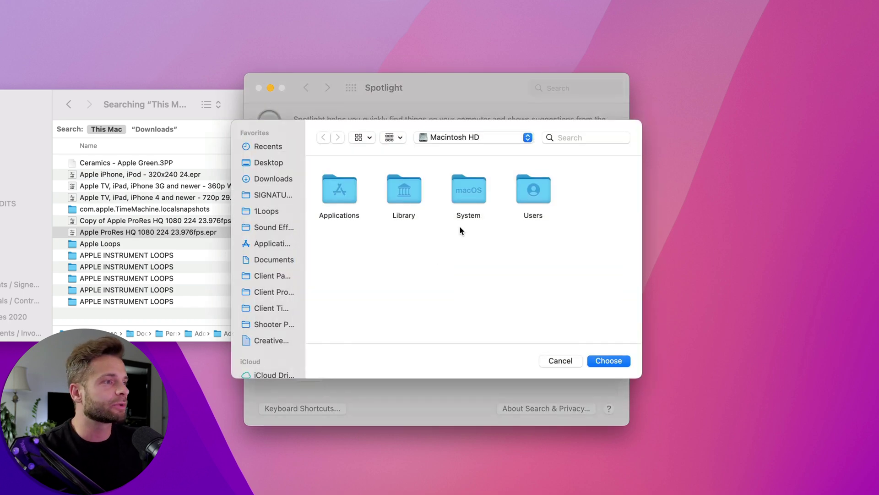
{"action": "double_click", "coordinate": [470, 192]}
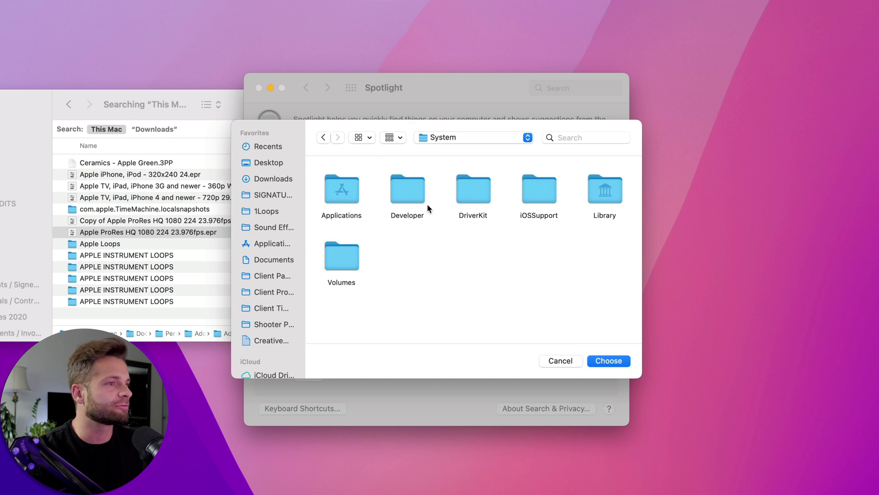
{"action": "left_click", "coordinate": [607, 196]}
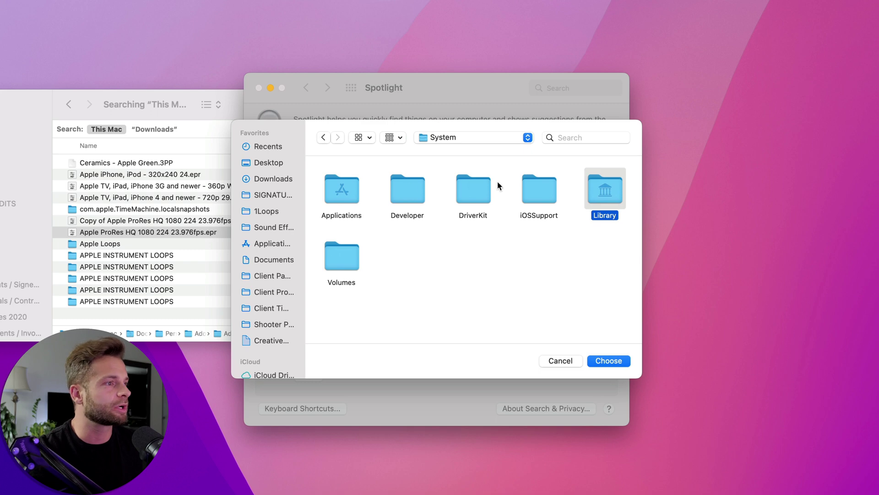
{"action": "left_click", "coordinate": [540, 192]}
{"action": "left_click", "coordinate": [617, 361]}
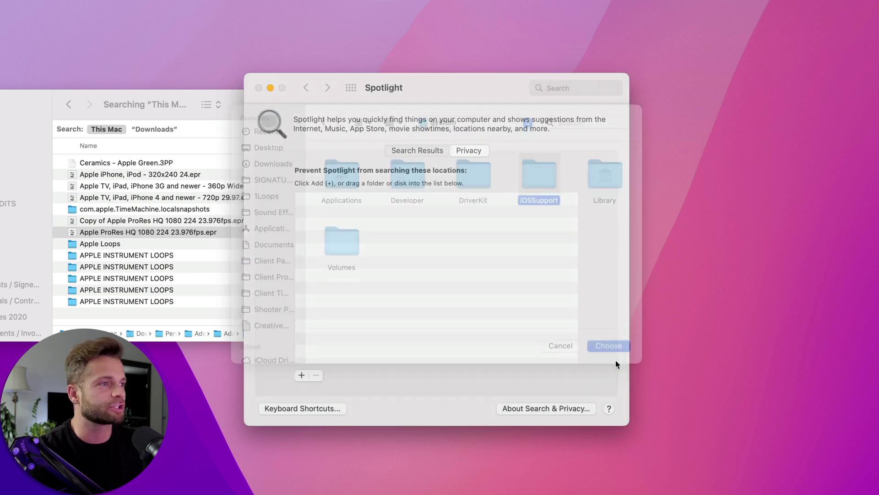
- Start a new Privacy exclusion and browse the System folder's Developer and Applications subfolders
{"action": "left_click", "coordinate": [301, 375]}
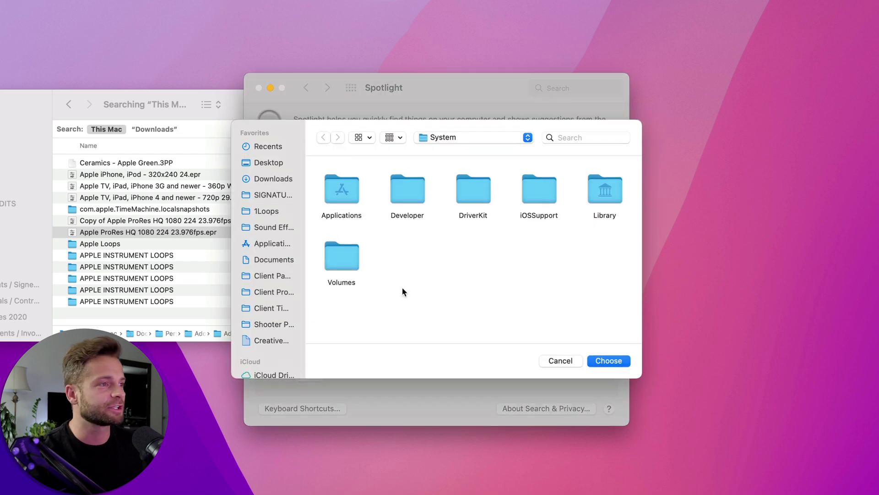
{"action": "left_click", "coordinate": [457, 137]}
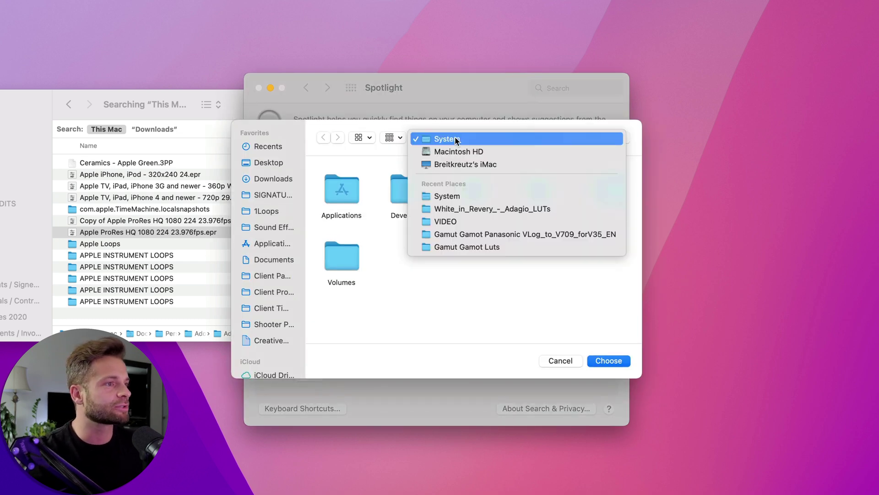
{"action": "left_click", "coordinate": [456, 139]}
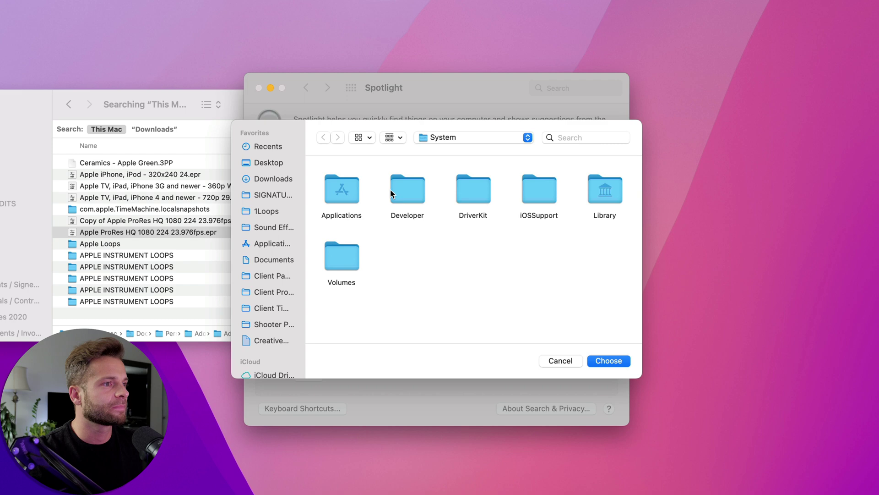
{"action": "double_click", "coordinate": [399, 190]}
{"action": "left_click", "coordinate": [324, 138]}
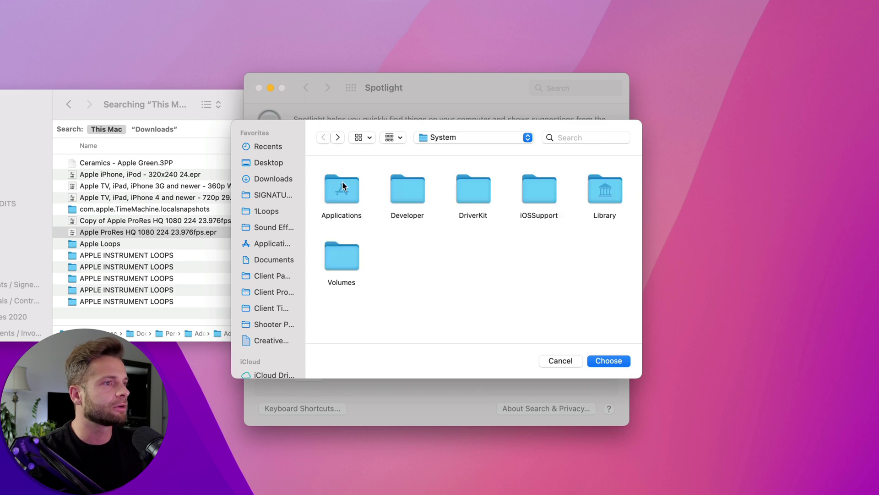
{"action": "double_click", "coordinate": [341, 183]}
{"action": "left_click", "coordinate": [324, 139]}
- Navigate to the Library folder on Macintosh HD, briefly looking inside Caches
{"action": "left_click", "coordinate": [440, 138]}
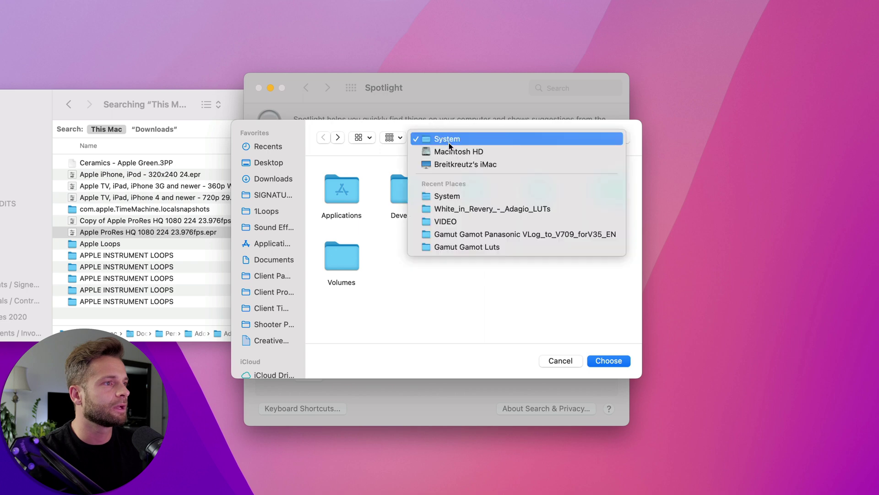
{"action": "left_click", "coordinate": [458, 164]}
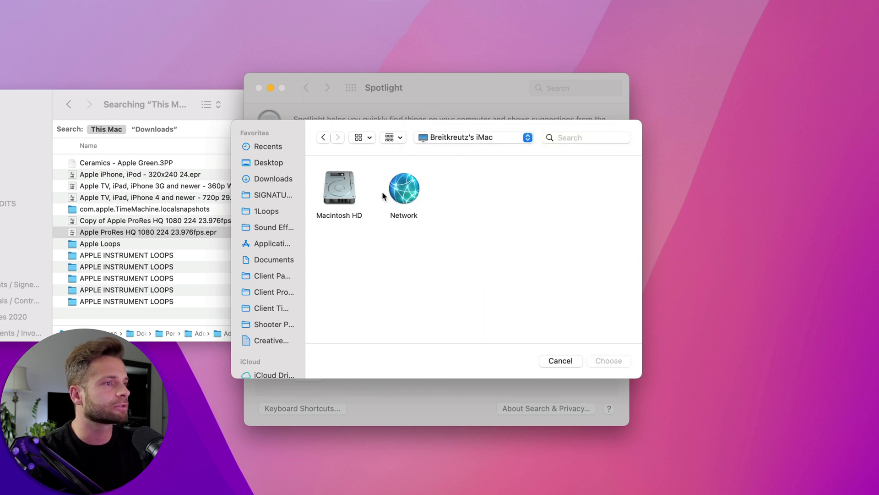
{"action": "double_click", "coordinate": [342, 190]}
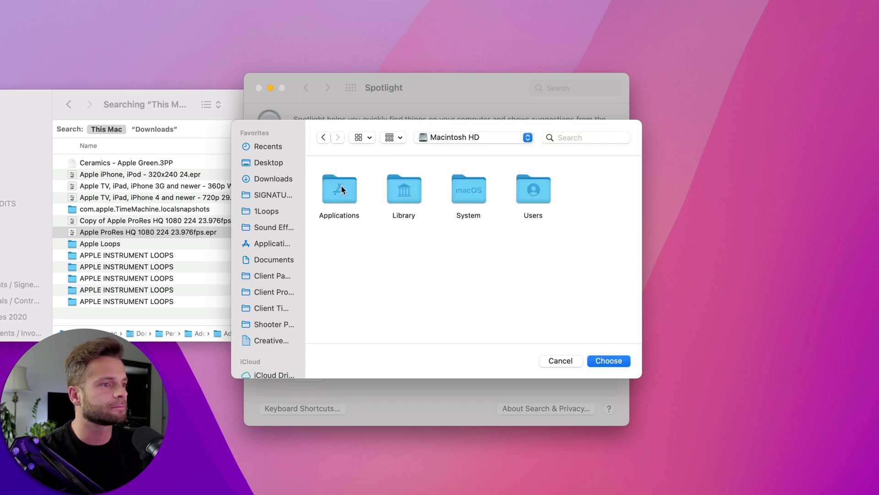
{"action": "double_click", "coordinate": [414, 188]}
{"action": "scroll", "coordinate": [450, 211], "scroll_direction": "down", "scroll_amount": 1}
{"action": "scroll", "coordinate": [449, 207], "scroll_direction": "down", "scroll_amount": 3}
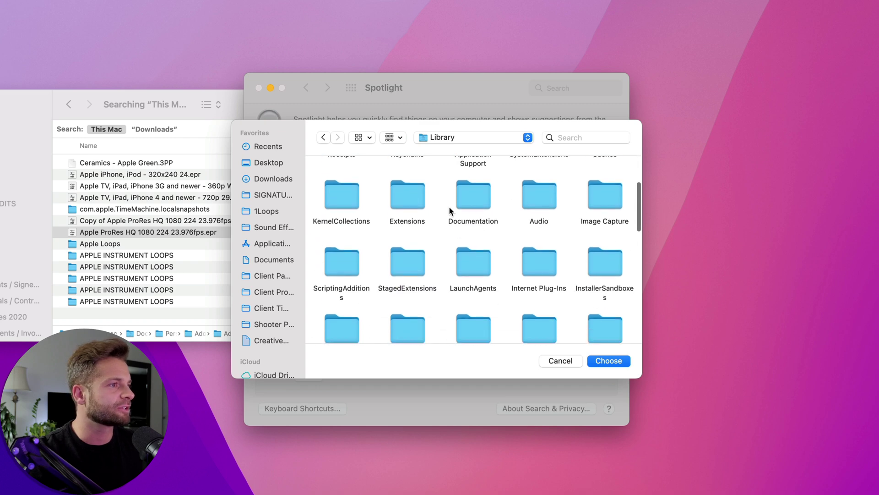
{"action": "scroll", "coordinate": [449, 206], "scroll_direction": "up", "scroll_amount": 4}
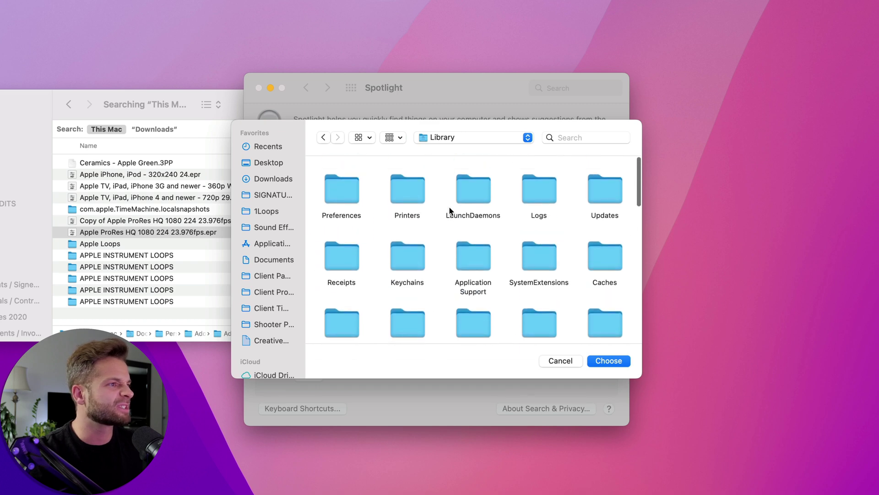
{"action": "double_click", "coordinate": [605, 255]}
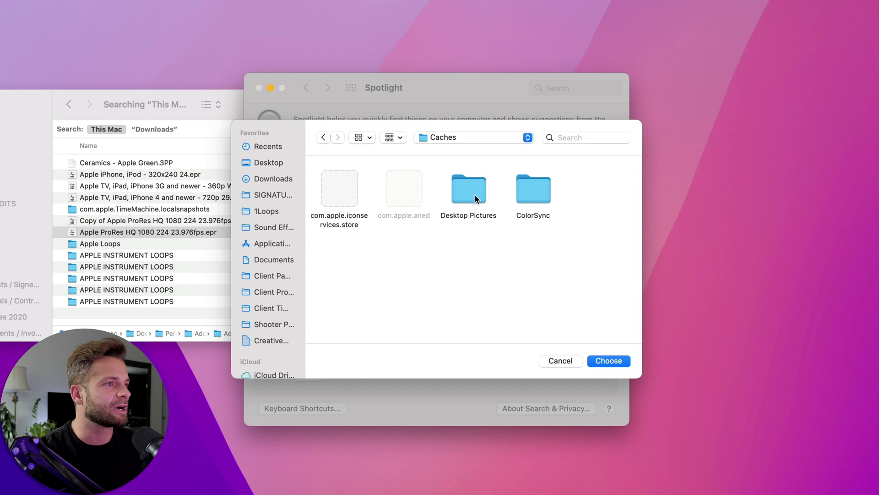
{"action": "left_click", "coordinate": [323, 137]}
{"action": "scroll", "coordinate": [422, 270], "scroll_direction": "down", "scroll_amount": 10}
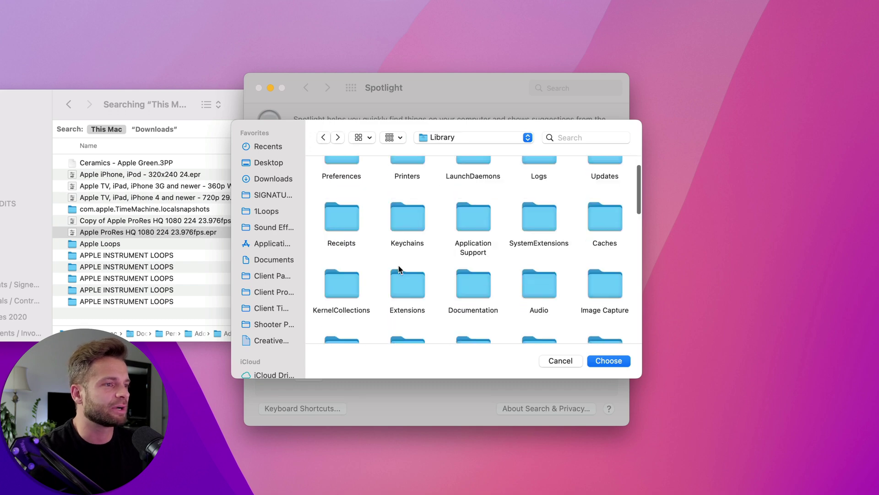
- Choose the Macintosh HD Library folder and confirm excluding it from Spotlight
{"action": "left_click", "coordinate": [616, 362]}
{"action": "left_click", "coordinate": [270, 249]}
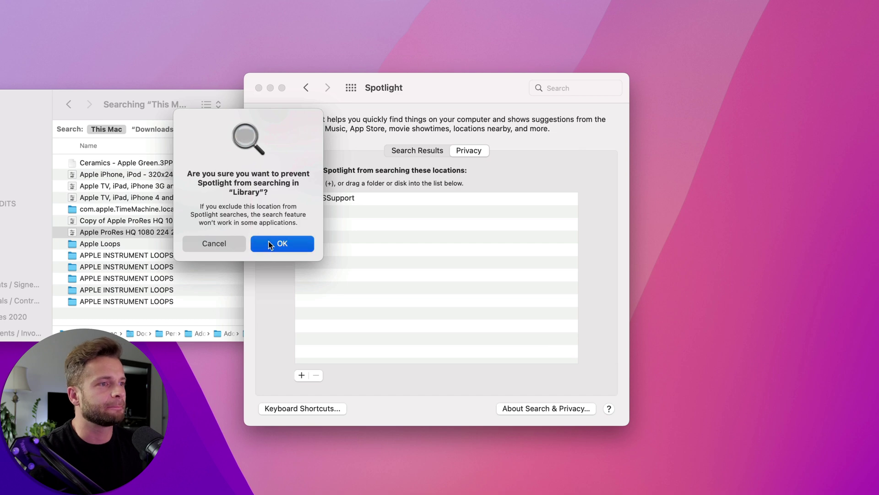